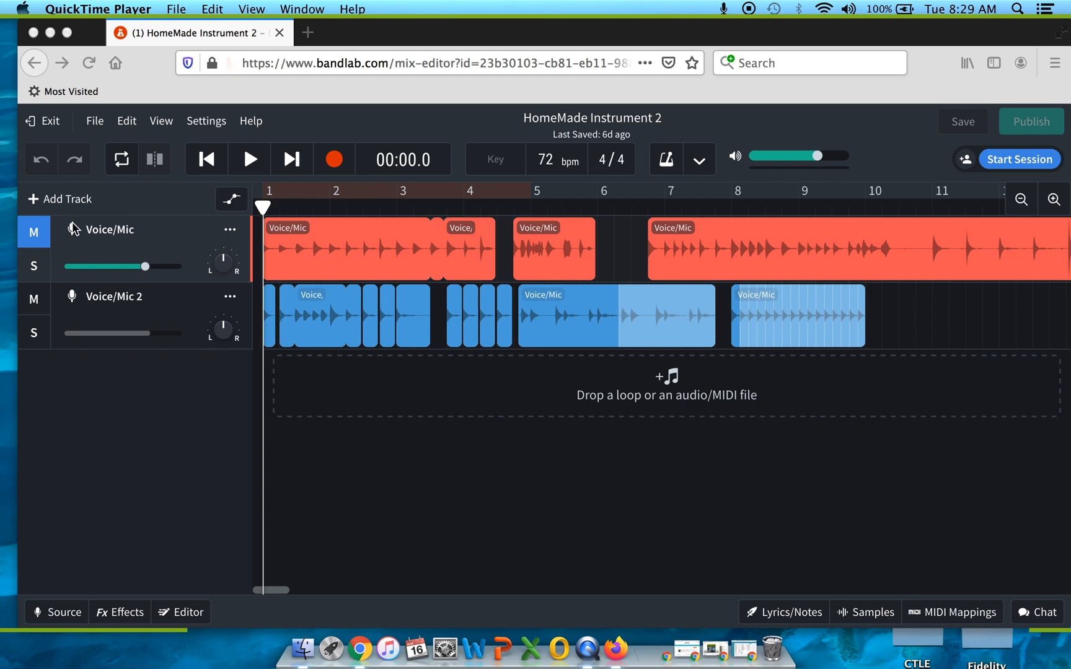
- Select the Voice/Mic 2 track and allow the site to use the internal microphone
{"action": "left_click", "coordinate": [35, 234]}
{"action": "left_click", "coordinate": [35, 235]}
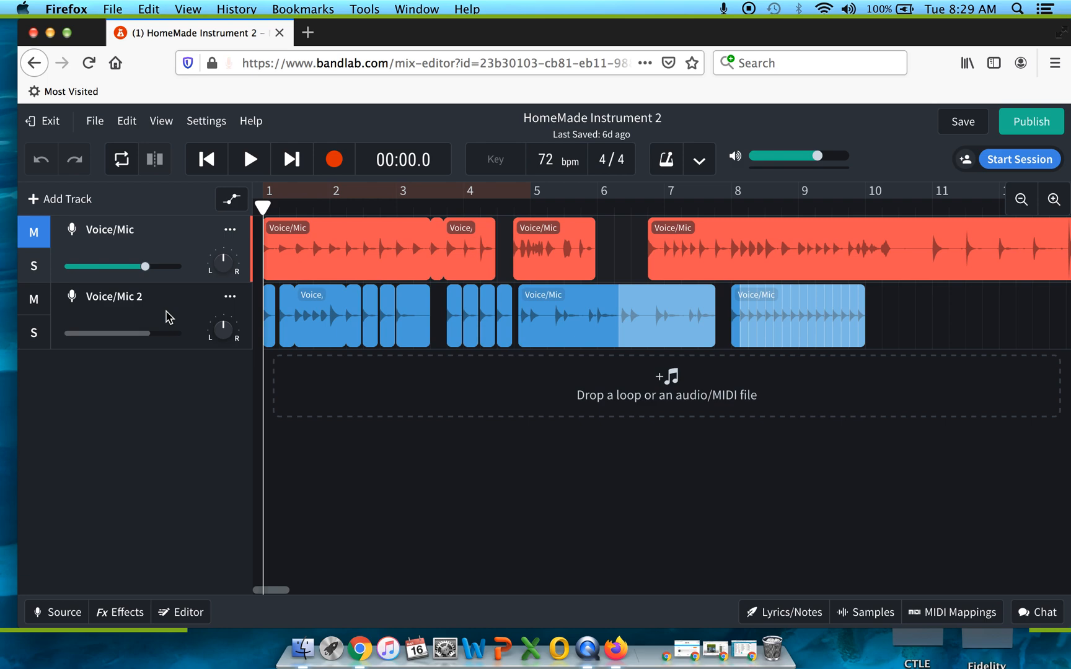
{"action": "left_click", "coordinate": [166, 316]}
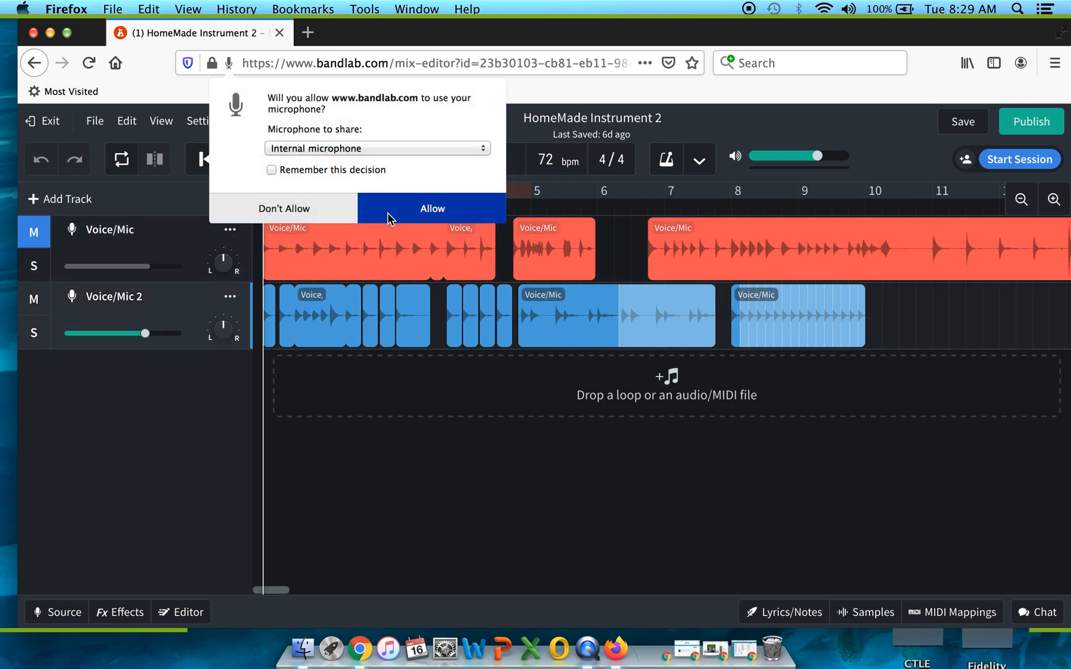
{"action": "left_click", "coordinate": [388, 213]}
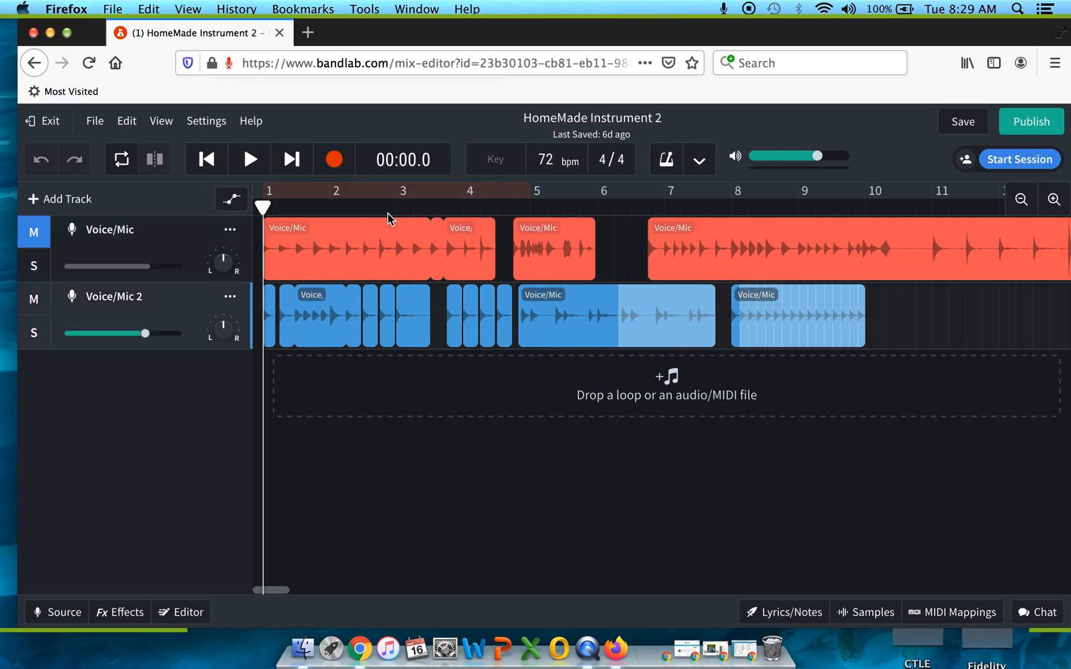
- Listen to the opening of the song and return the playhead to the start
{"action": "left_click", "coordinate": [248, 162]}
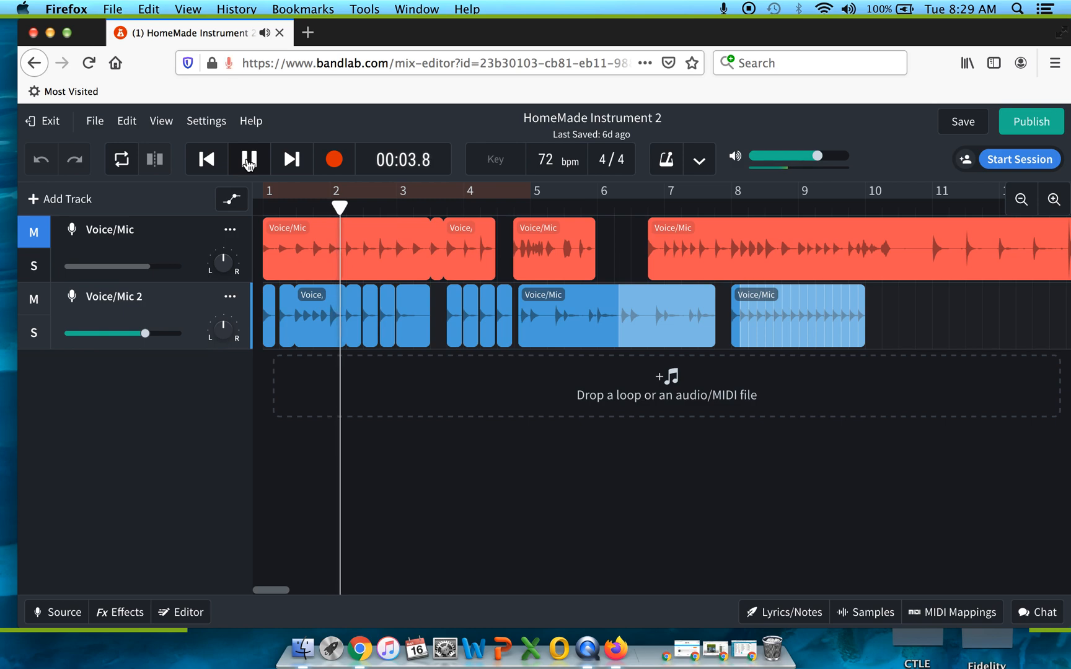
{"action": "left_click", "coordinate": [248, 162]}
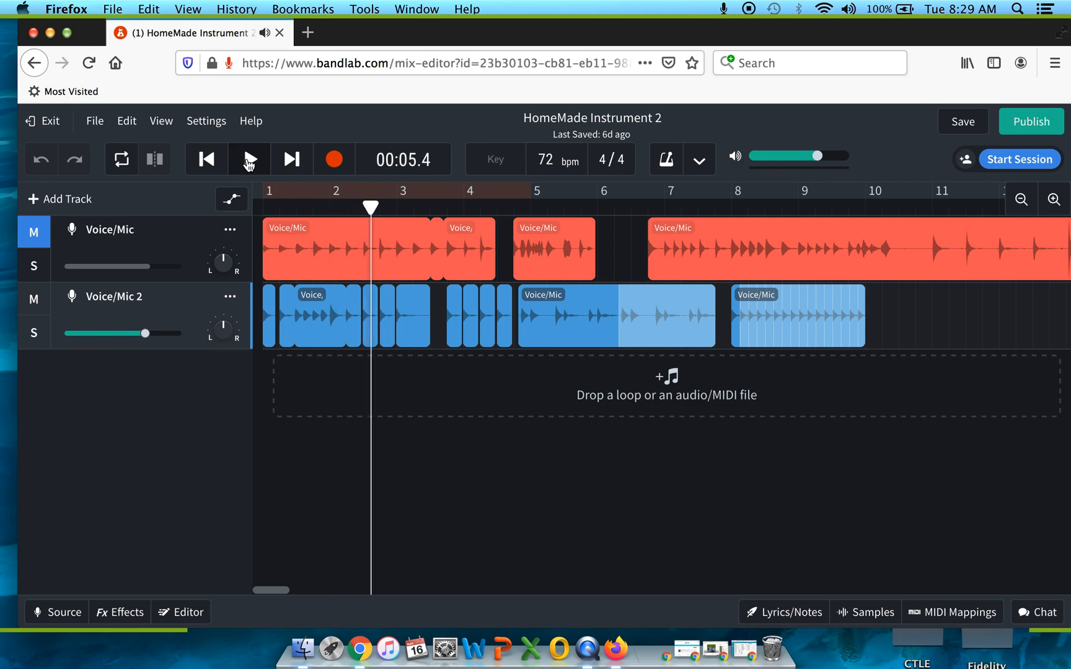
{"action": "left_click_drag", "start_coordinate": [373, 208], "coordinate": [249, 211]}
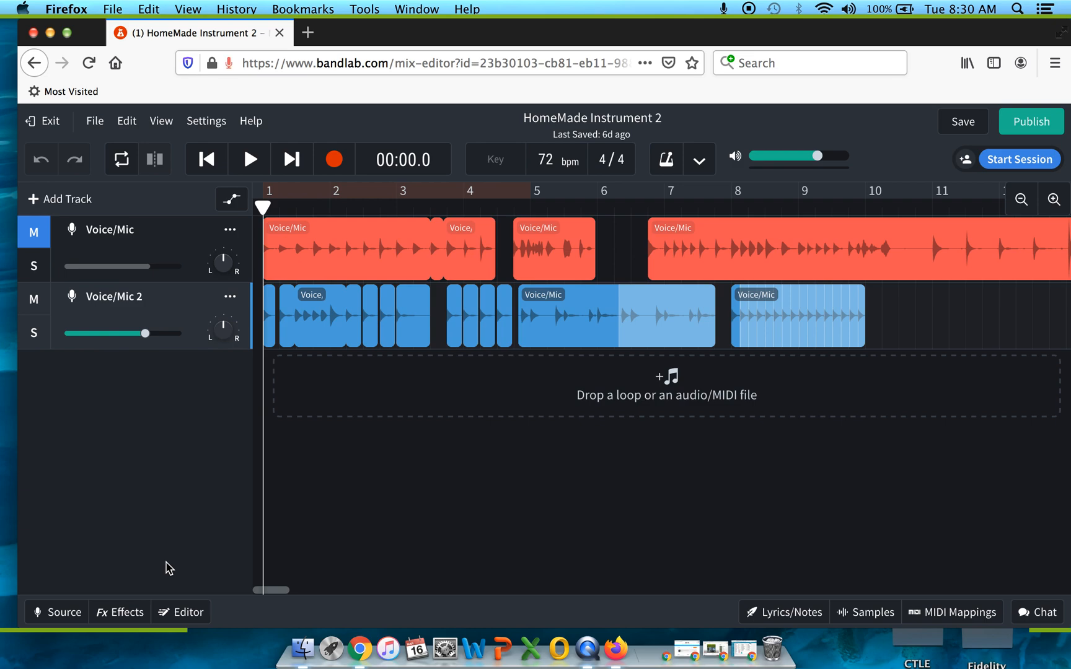
- Add a Graphic EQ effect to the Voice/Mic 2 track
{"action": "left_click", "coordinate": [117, 620]}
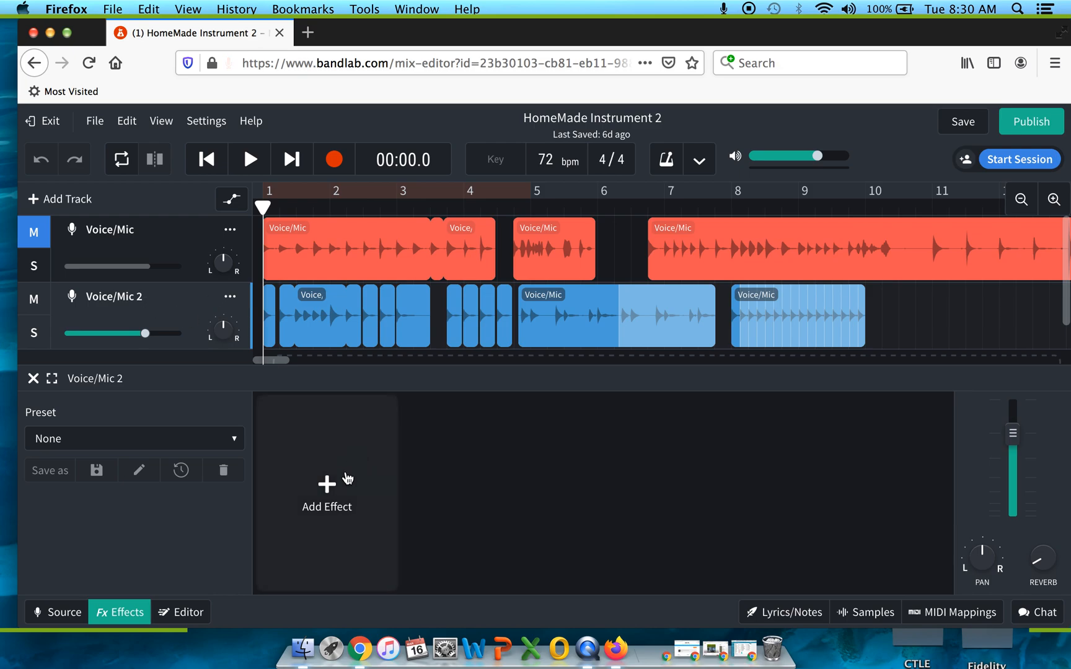
{"action": "left_click", "coordinate": [327, 490]}
{"action": "mouse_move", "coordinate": [322, 412]}
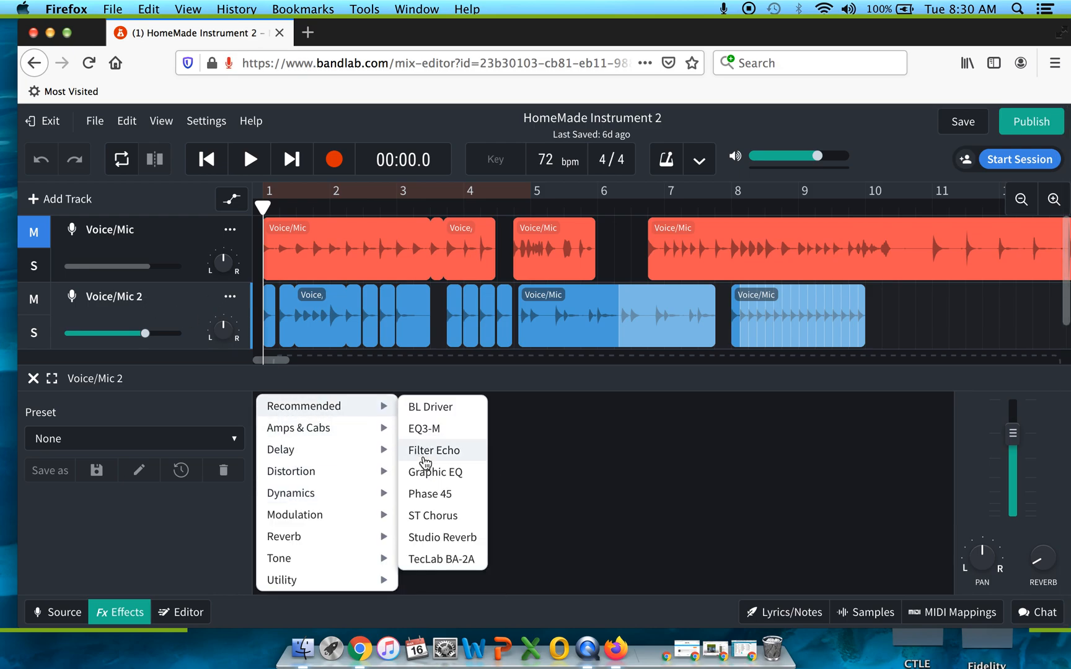
{"action": "mouse_move", "coordinate": [313, 559]}
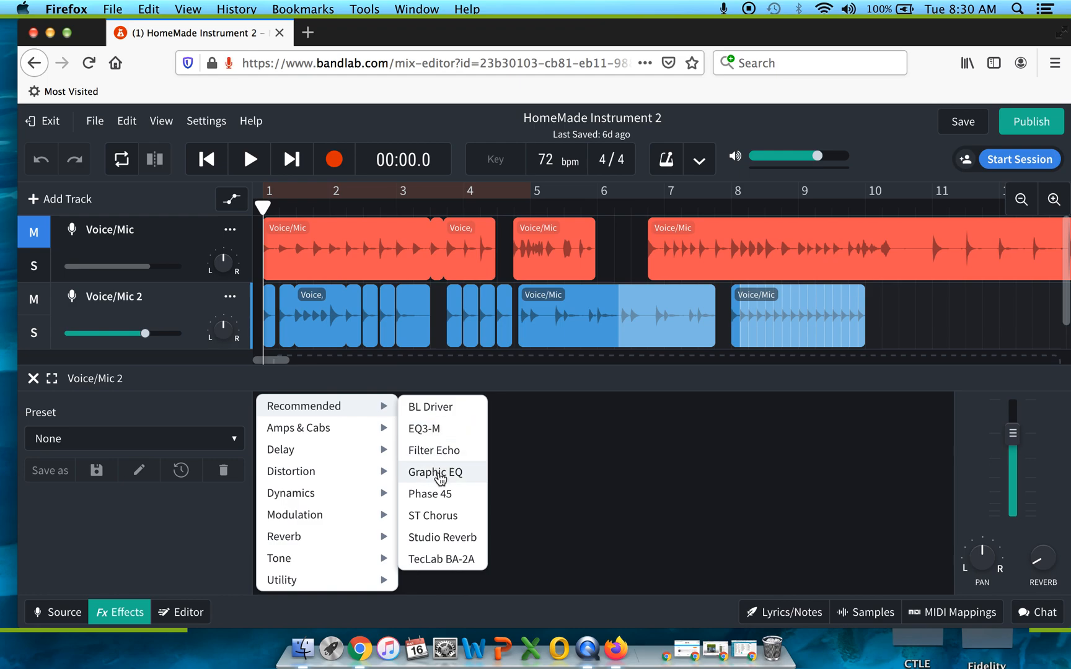
{"action": "left_click", "coordinate": [439, 474]}
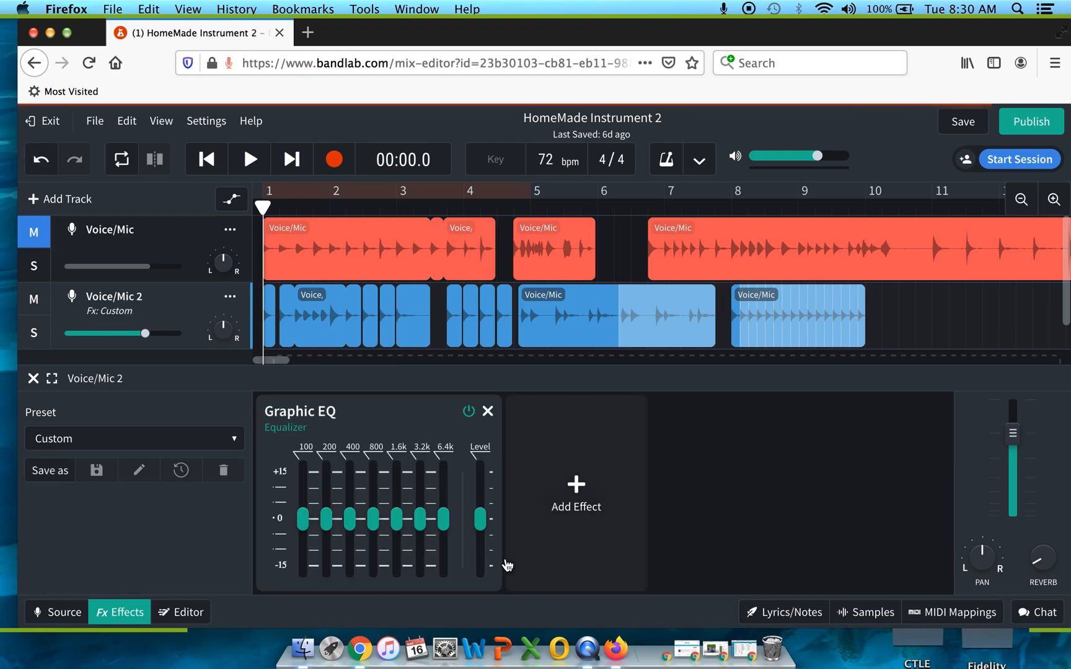
{"action": "mouse_move", "coordinate": [446, 515]}
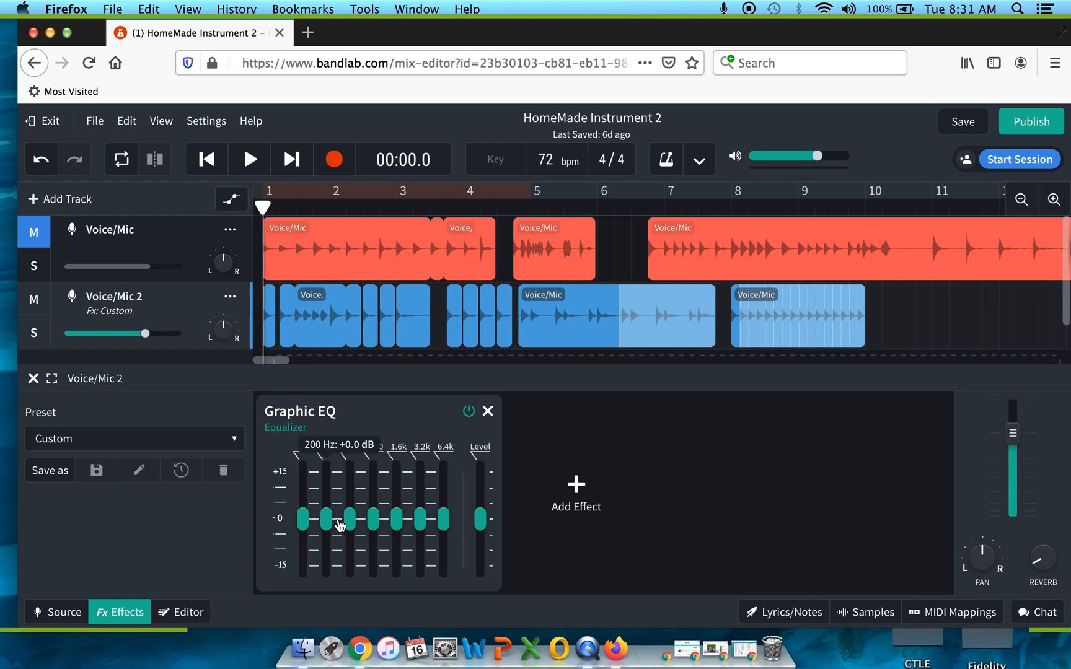
- Enable looping and set the loop region from beat 2 of bar 1 to the middle of bar 2
{"action": "left_click", "coordinate": [121, 166]}
{"action": "left_click_drag", "start_coordinate": [529, 192], "coordinate": [362, 205]}
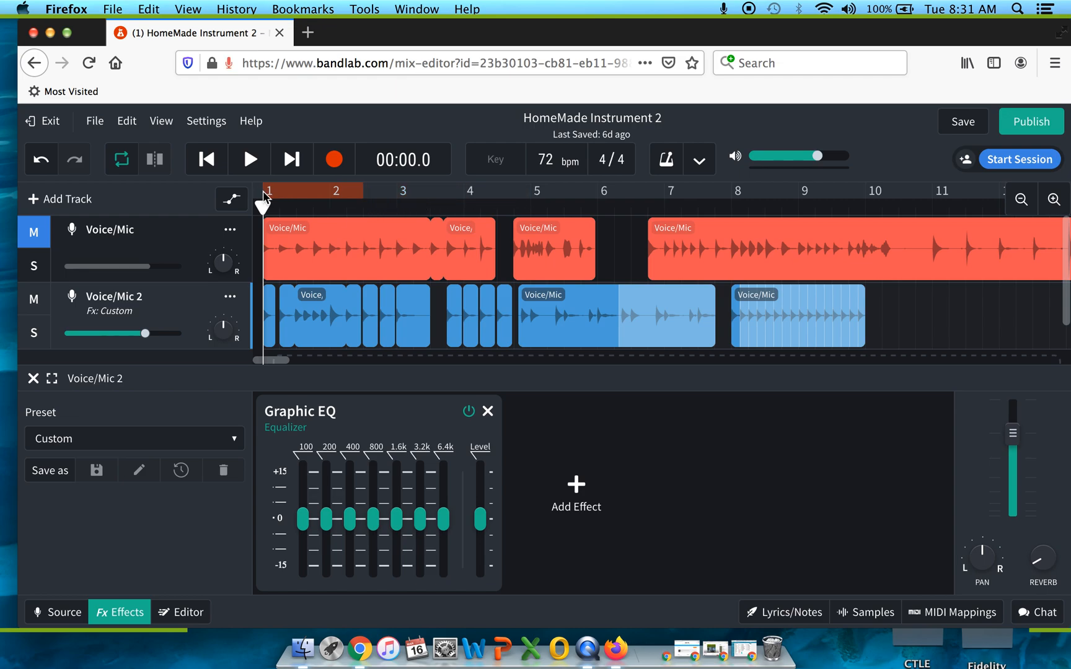
{"action": "left_click_drag", "start_coordinate": [262, 196], "coordinate": [279, 193]}
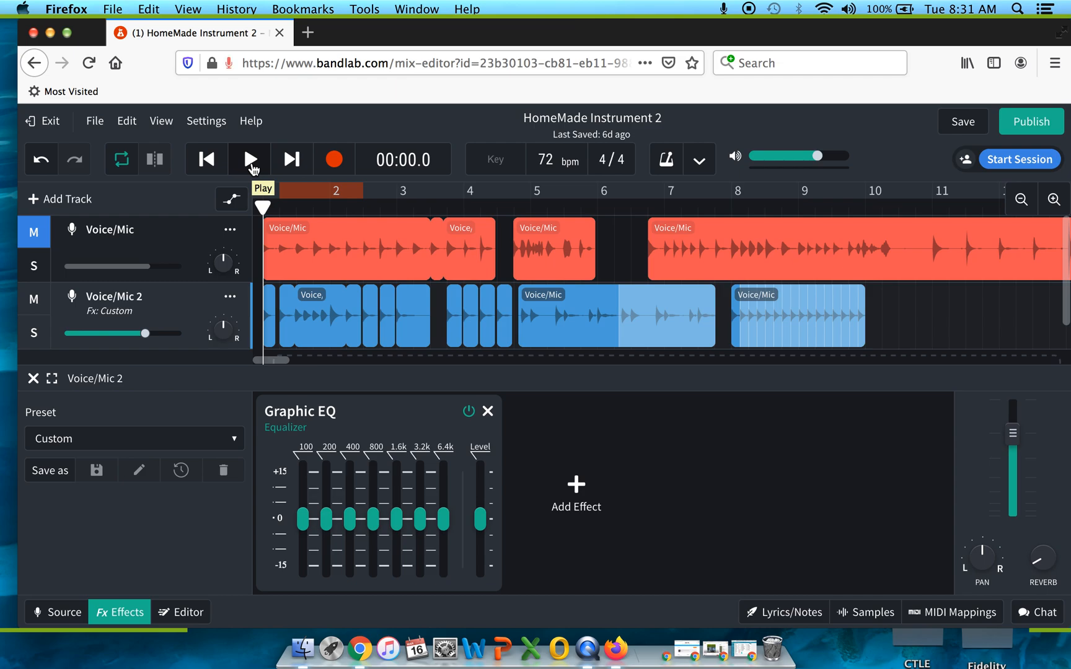
- Play the loop, try the Graphic EQ's 6.4 kHz band at +14 dB, and set it to about -3 dB
{"action": "mouse_move", "coordinate": [443, 531]}
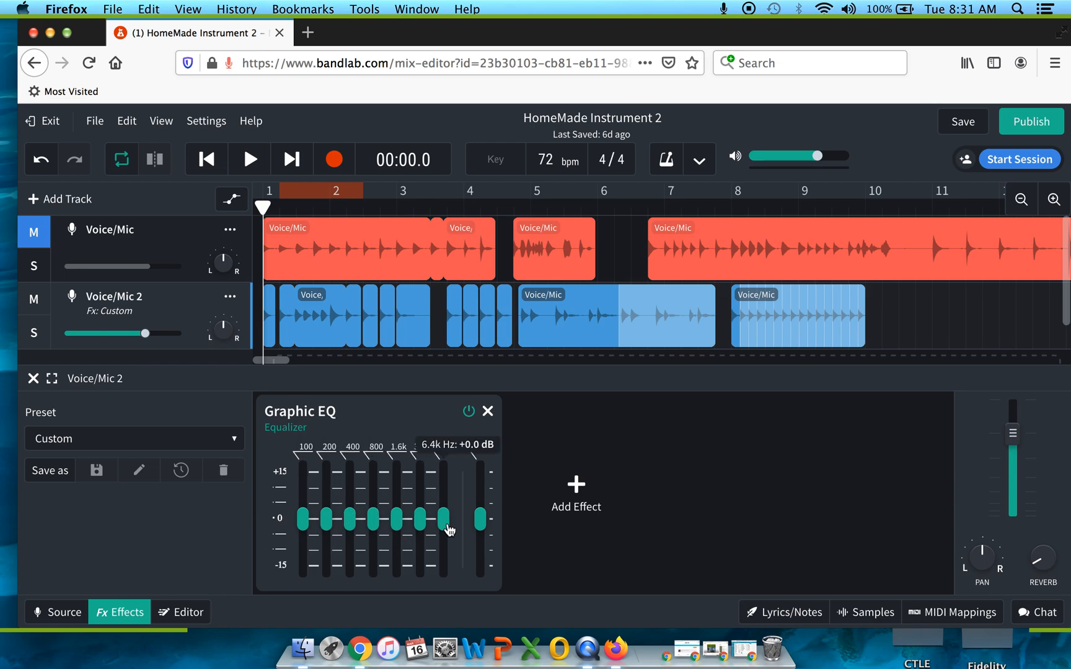
{"action": "mouse_move", "coordinate": [445, 516]}
{"action": "left_mouse_down"}
{"action": "mouse_move", "coordinate": [445, 478]}
{"action": "mouse_move", "coordinate": [445, 554]}
{"action": "mouse_move", "coordinate": [449, 528]}
{"action": "left_mouse_up"}
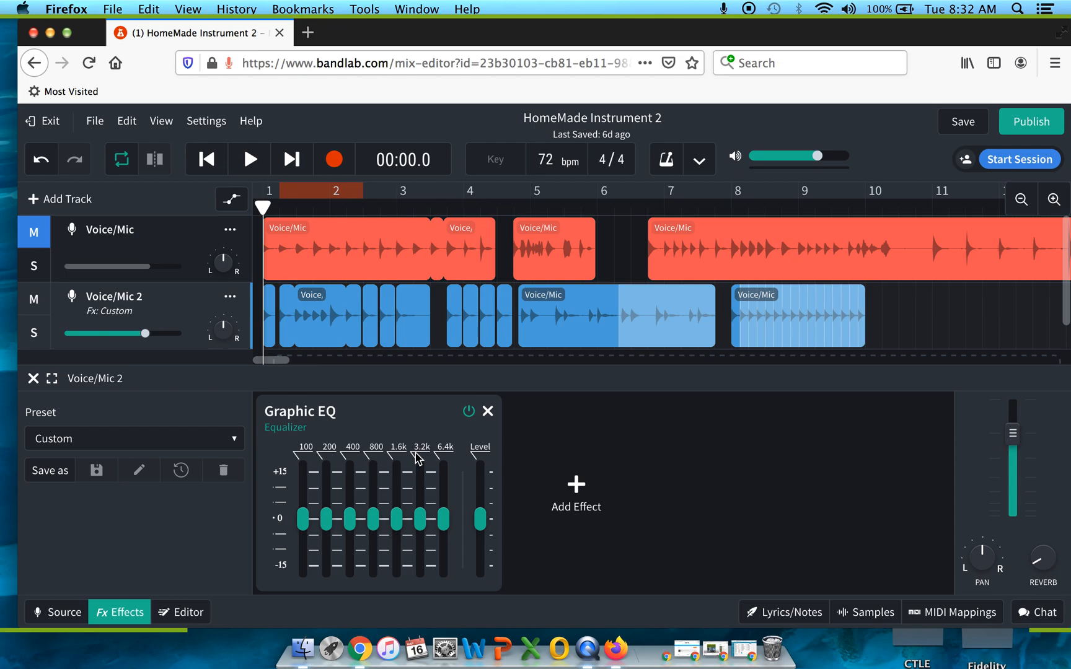
{"action": "mouse_move", "coordinate": [374, 526]}
{"action": "left_click", "coordinate": [249, 160]}
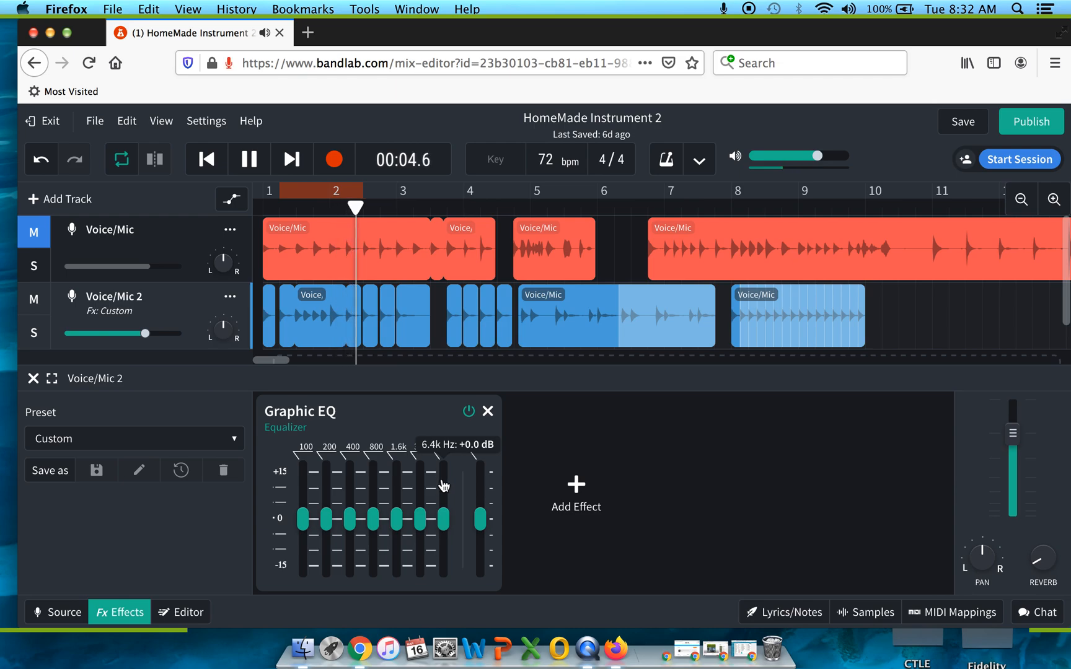
{"action": "left_click_drag", "start_coordinate": [443, 519], "coordinate": [444, 474]}
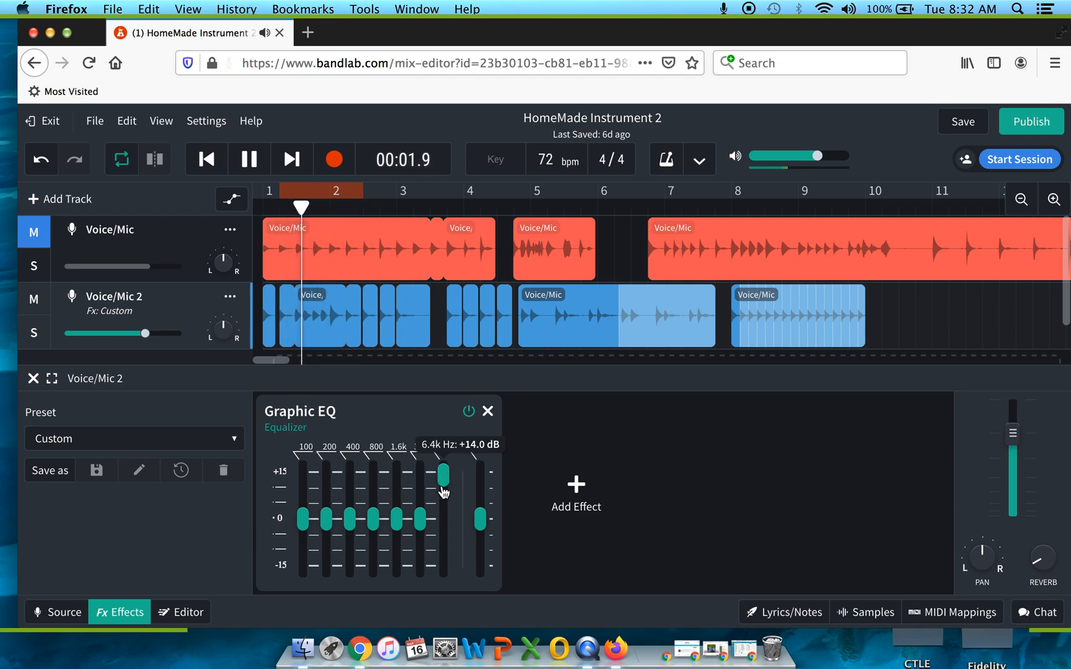
{"action": "left_click", "coordinate": [444, 537]}
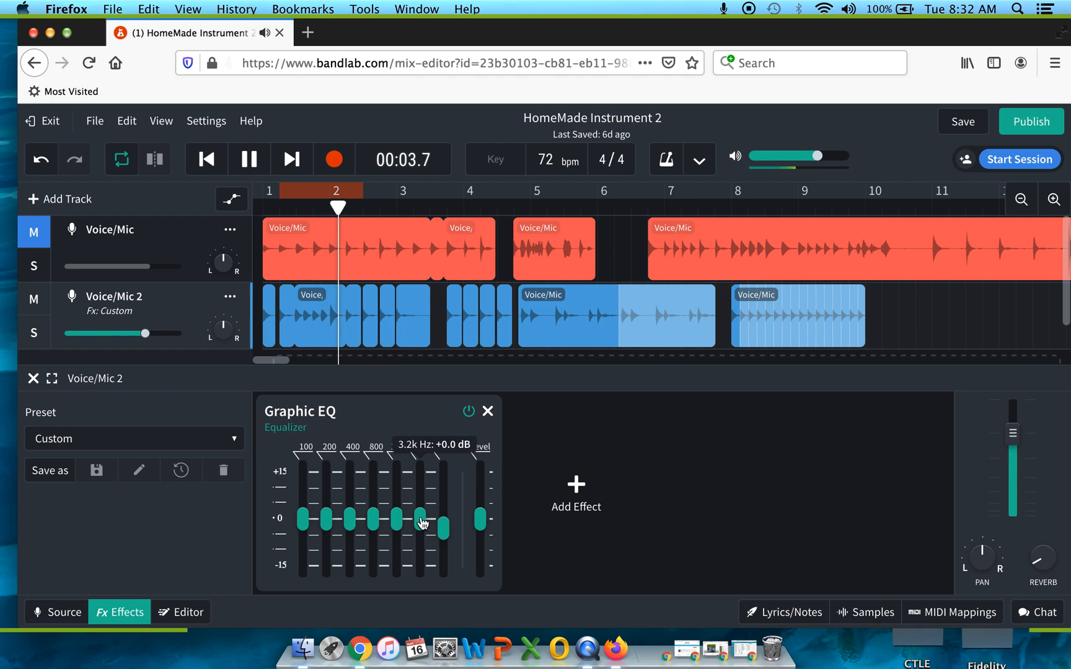
- Audition the 3.2 kHz band at about +14 dB with the EQ bypassed and active, and reset the band to 0 dB
{"action": "left_click_drag", "start_coordinate": [419, 519], "coordinate": [420, 471]}
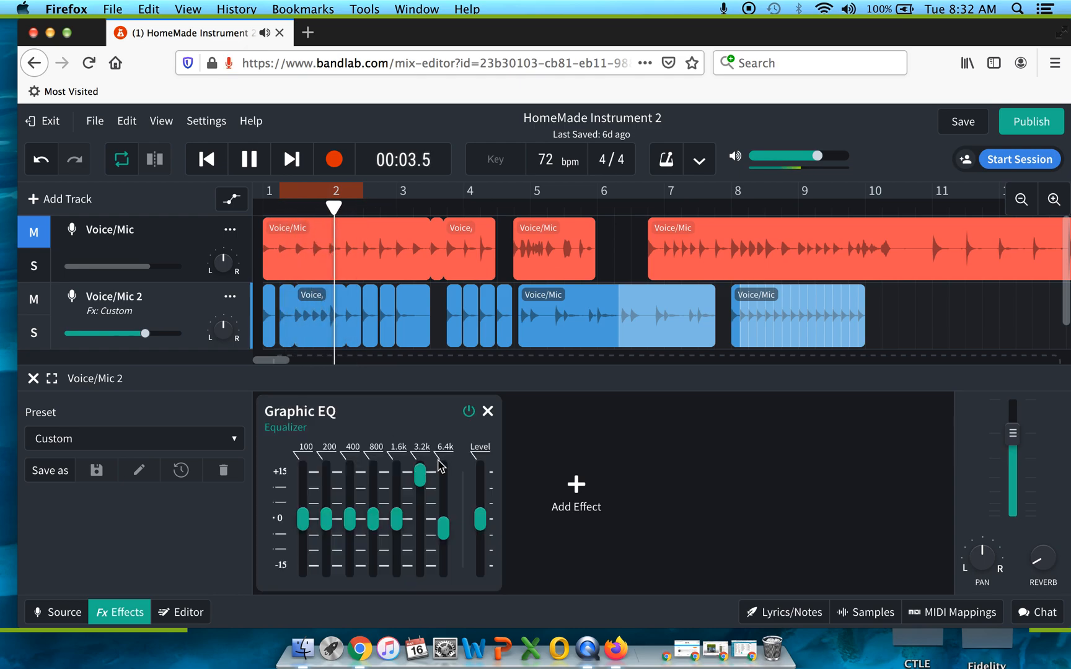
{"action": "left_click", "coordinate": [469, 412]}
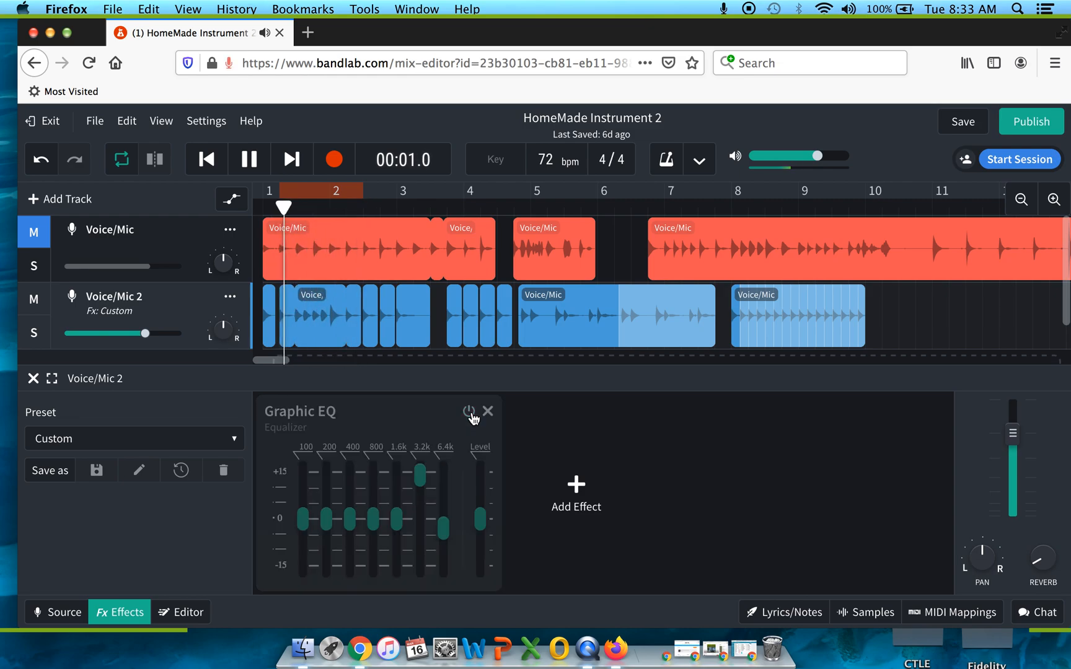
{"action": "left_click", "coordinate": [469, 412]}
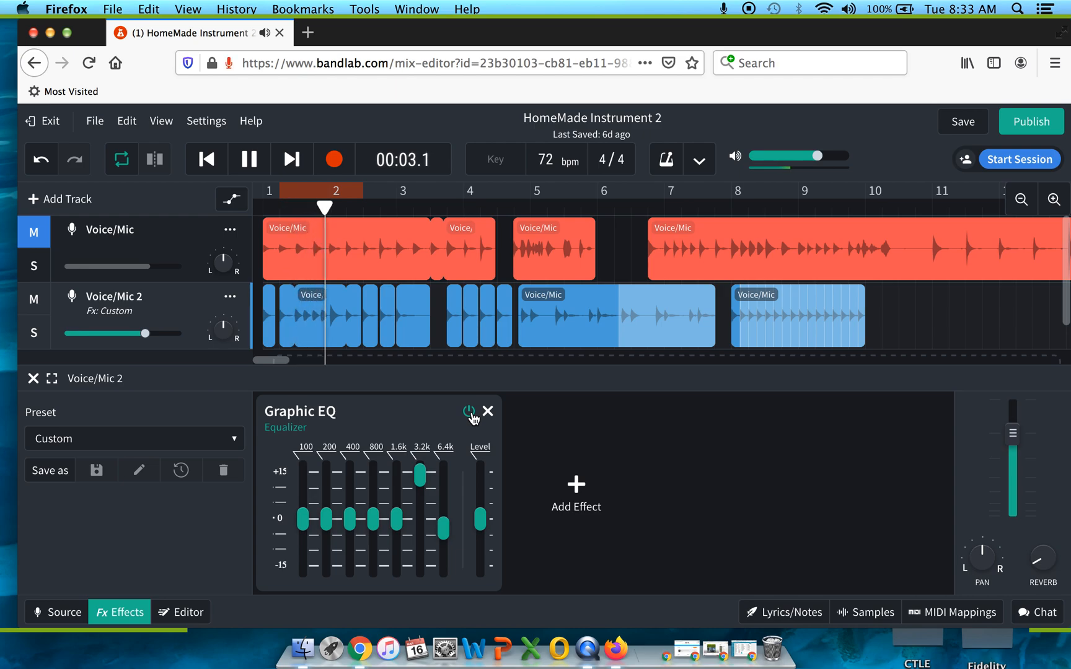
{"action": "left_click_drag", "start_coordinate": [419, 474], "coordinate": [422, 525]}
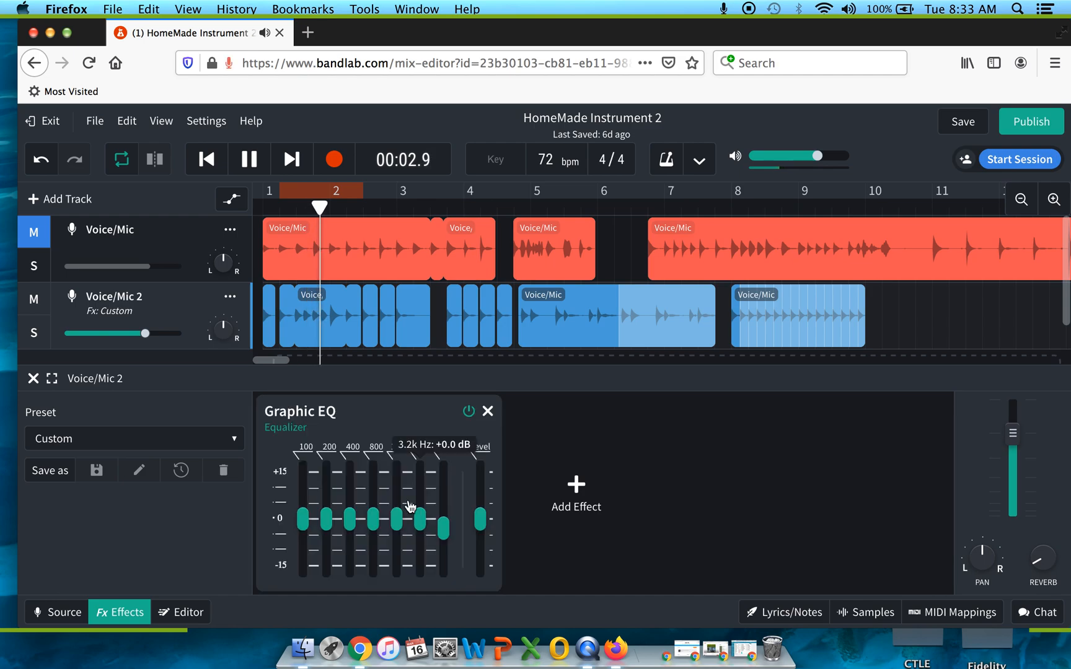
- Audition the 1.6 kHz and 800 Hz bands one at a time at +15 dB, resetting each to 0 dB
{"action": "left_click", "coordinate": [398, 476]}
{"action": "left_click_drag", "start_coordinate": [397, 476], "coordinate": [397, 469]}
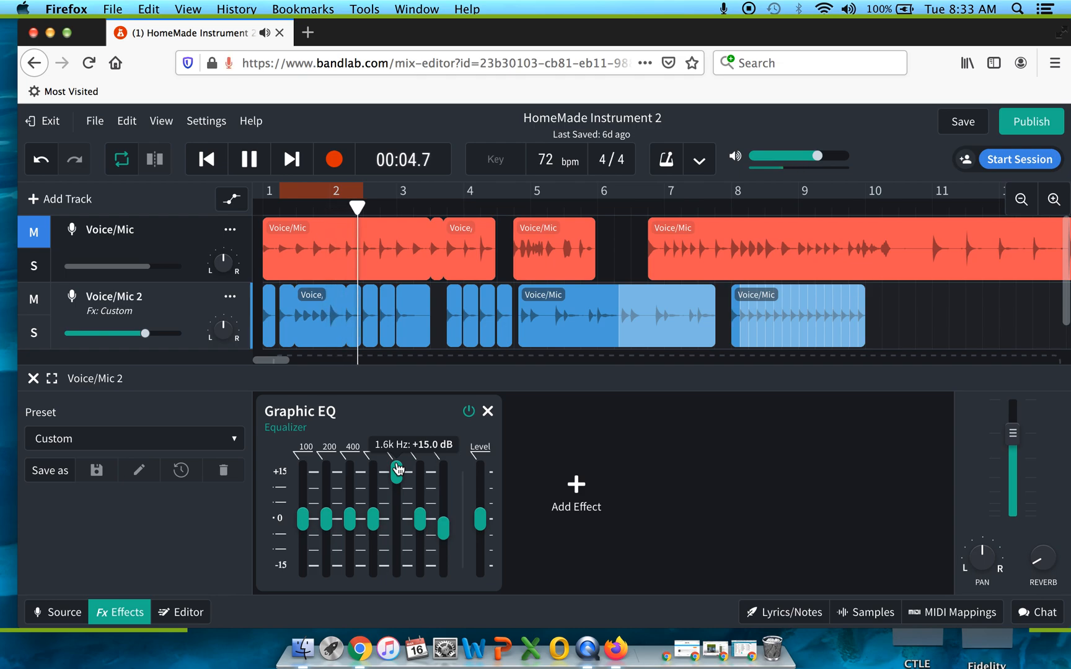
{"action": "left_click_drag", "start_coordinate": [398, 469], "coordinate": [373, 466]}
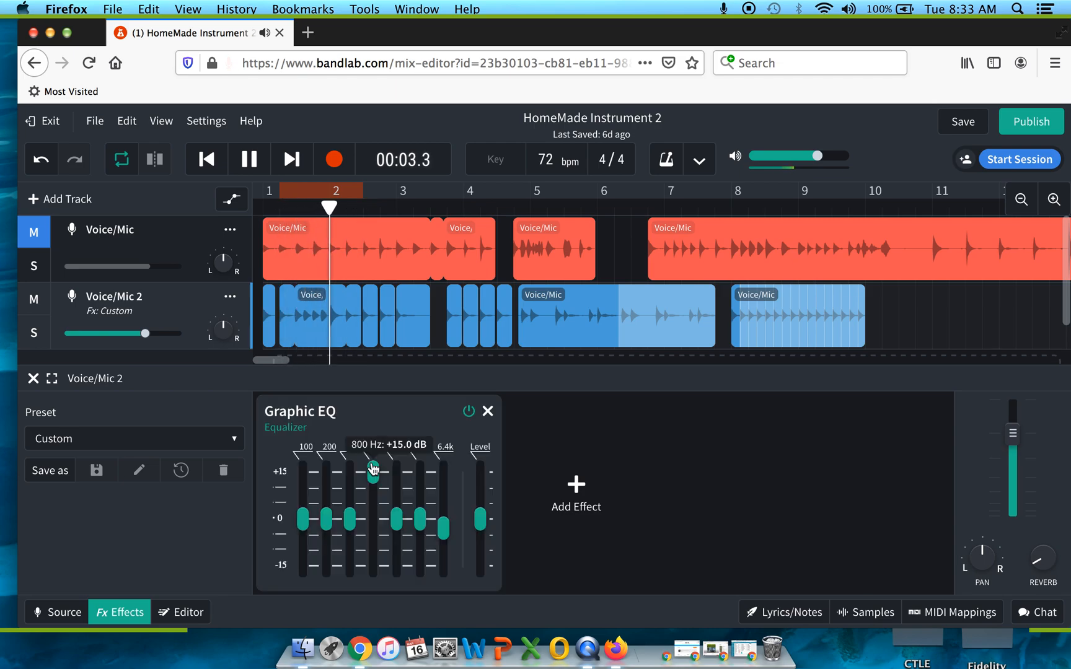
{"action": "left_click", "coordinate": [374, 519]}
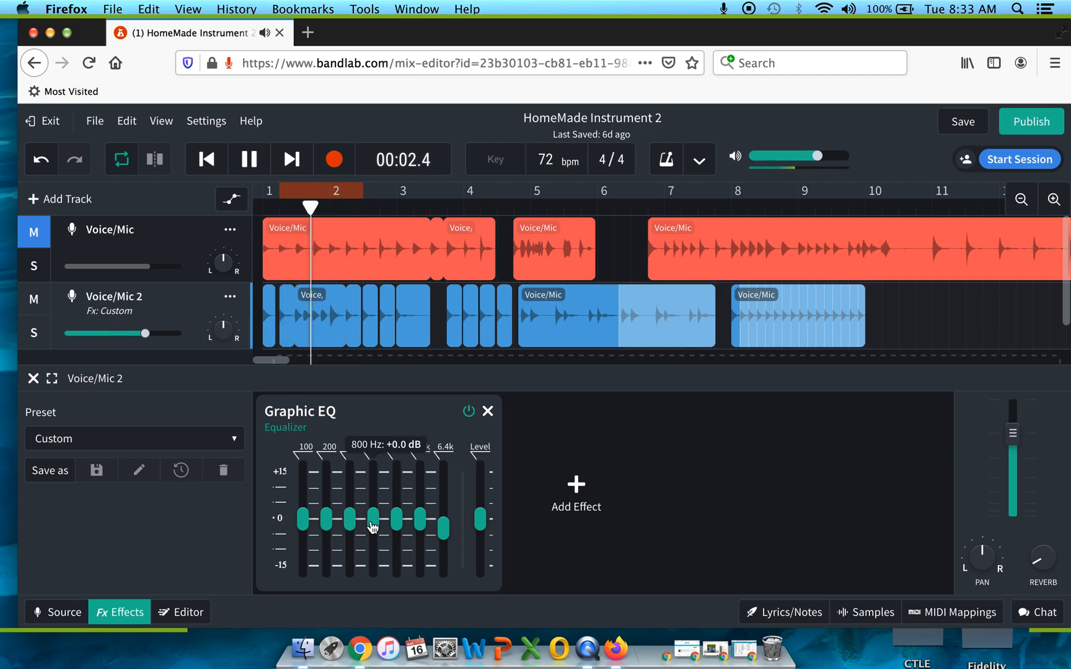
- Audition the 400 Hz band at up to about +14 dB and set it to +1 dB
{"action": "left_click", "coordinate": [351, 476]}
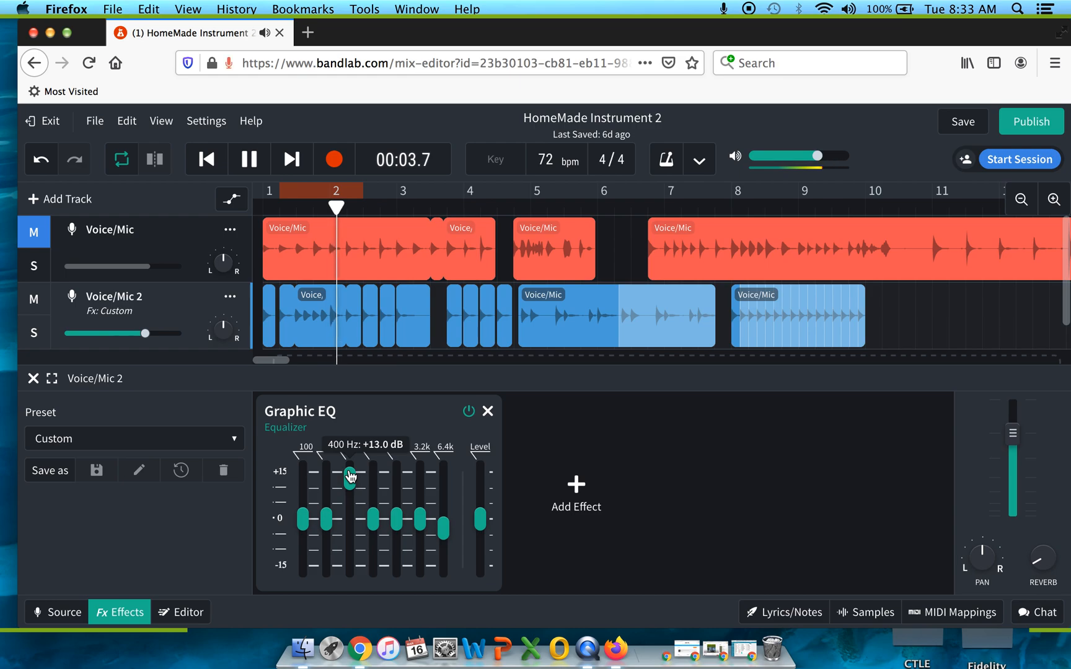
{"action": "left_click", "coordinate": [351, 474]}
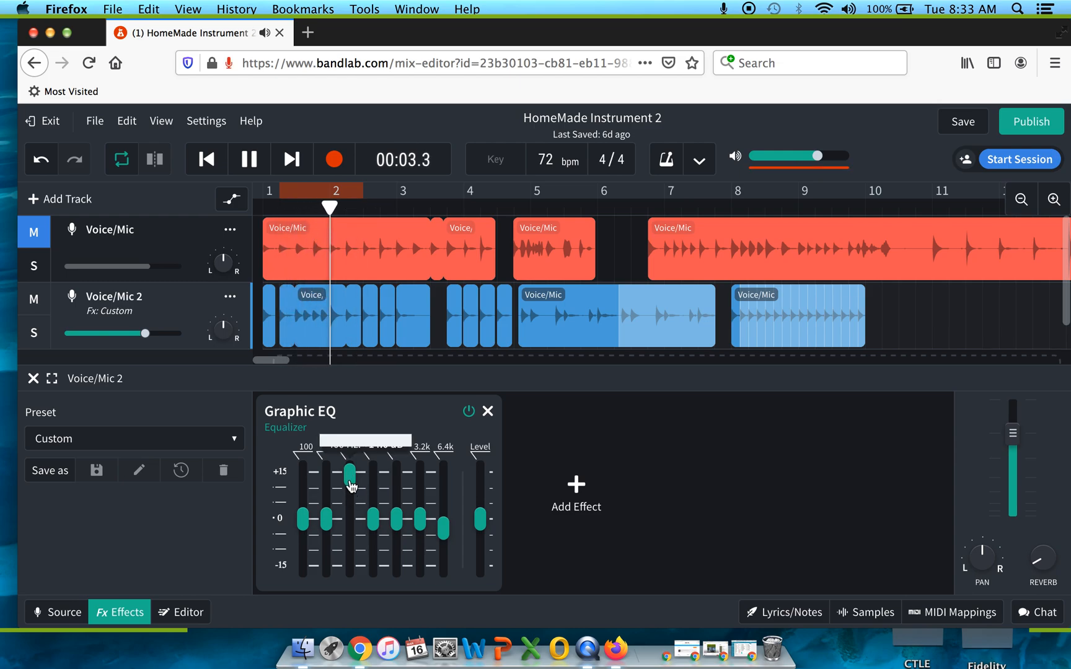
{"action": "left_click", "coordinate": [350, 520]}
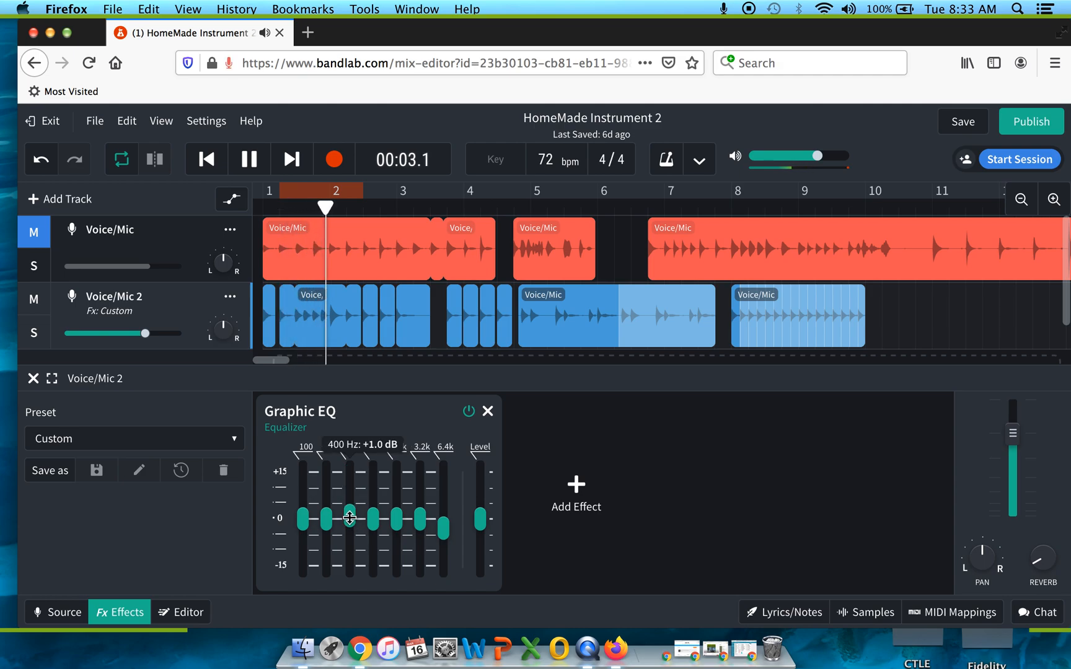
- Audition the 200 Hz and 100 Hz bands one at a time at +14 dB, resetting each to 0 dB
{"action": "left_click", "coordinate": [328, 475]}
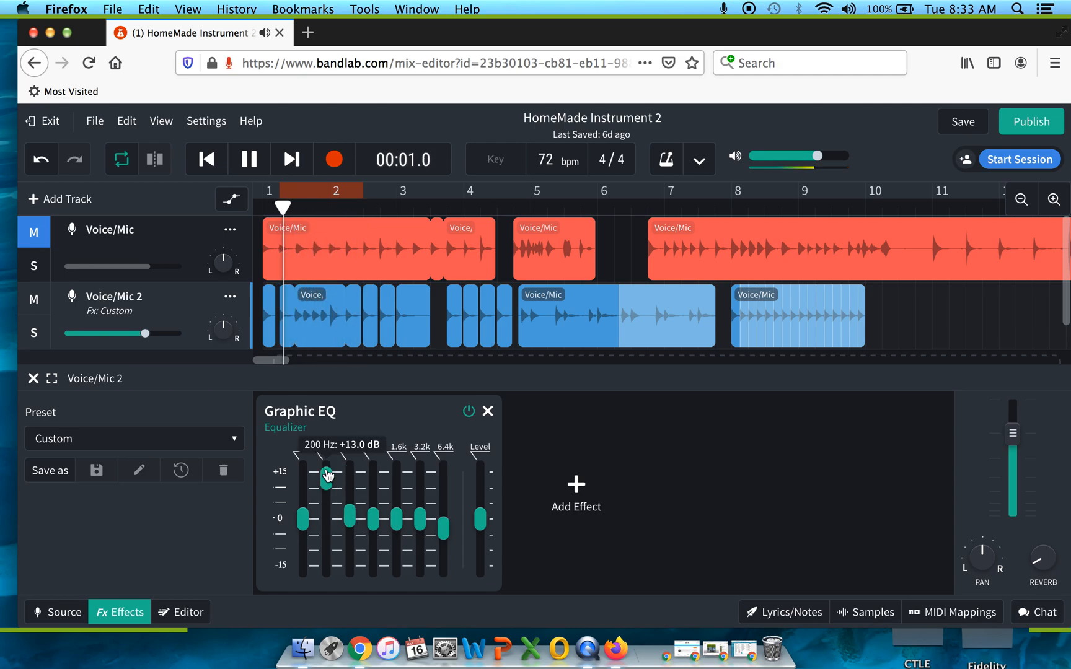
{"action": "left_click_drag", "start_coordinate": [328, 475], "coordinate": [328, 471]}
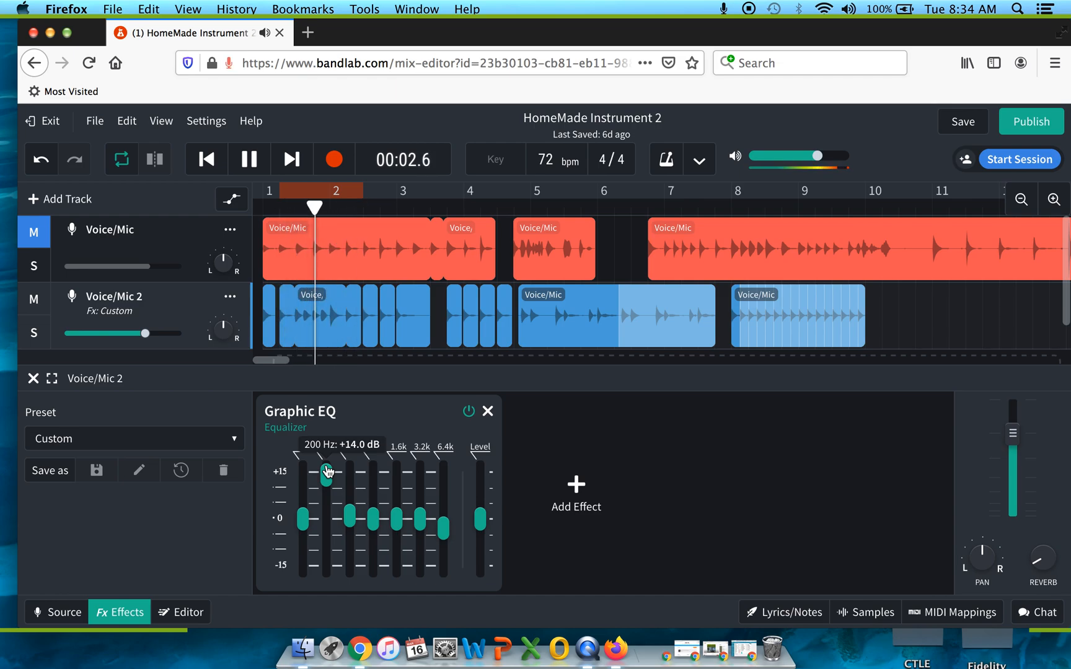
{"action": "double_click", "coordinate": [328, 525]}
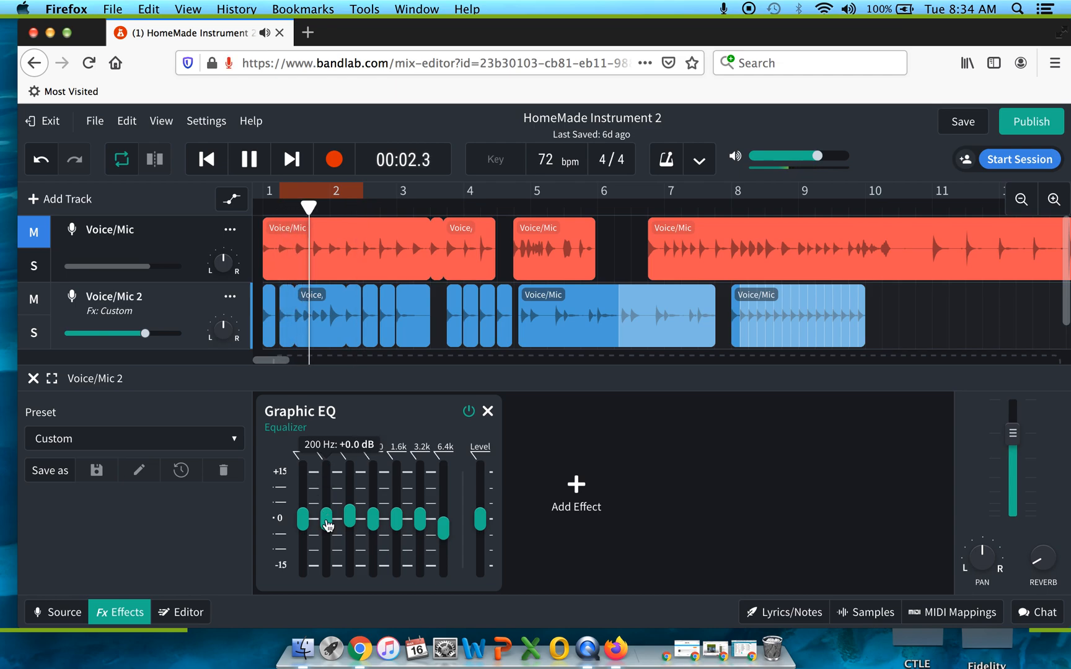
{"action": "left_click", "coordinate": [303, 474]}
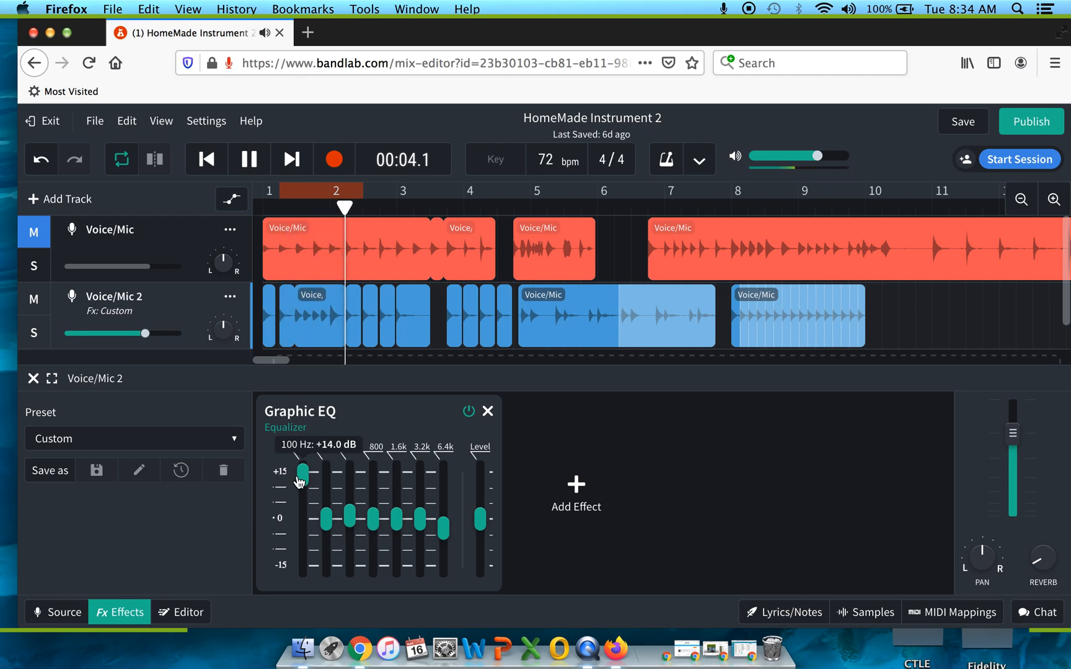
{"action": "double_click", "coordinate": [304, 525]}
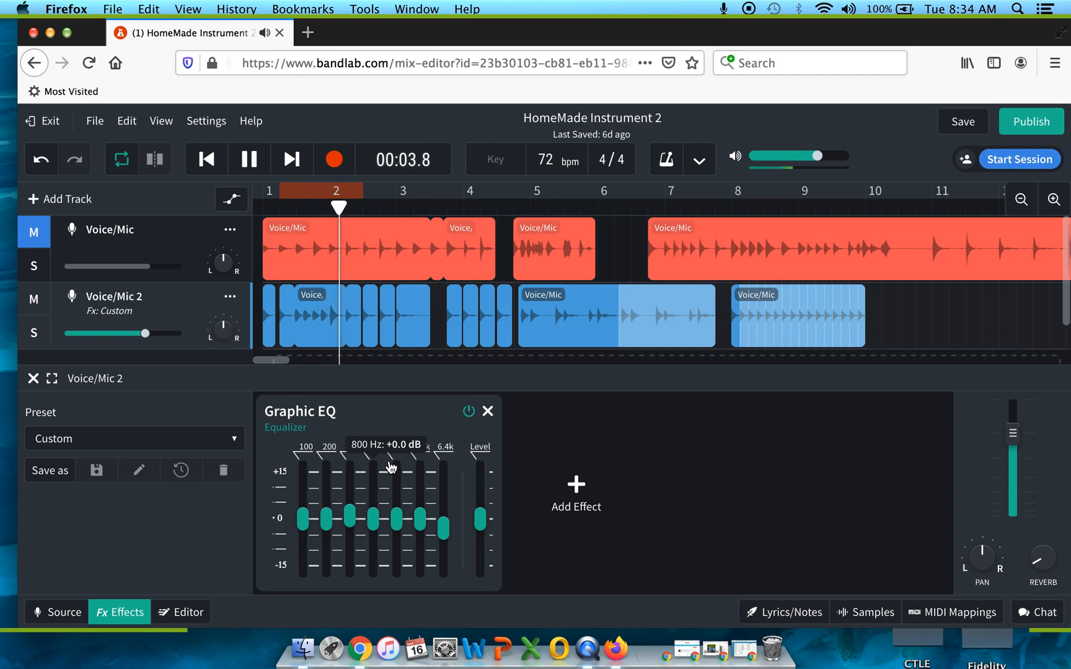
- Set the 3.2 kHz band to +6 dB and lower the 6.4 kHz band to about -5 dB
{"action": "left_click", "coordinate": [421, 503]}
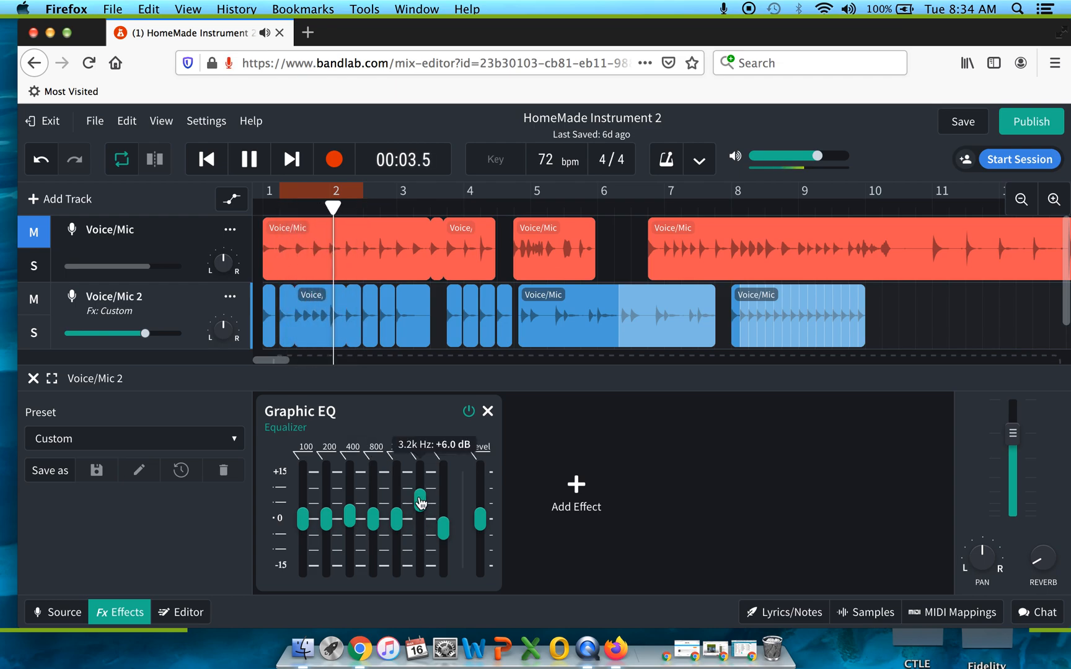
{"action": "left_click", "coordinate": [445, 542]}
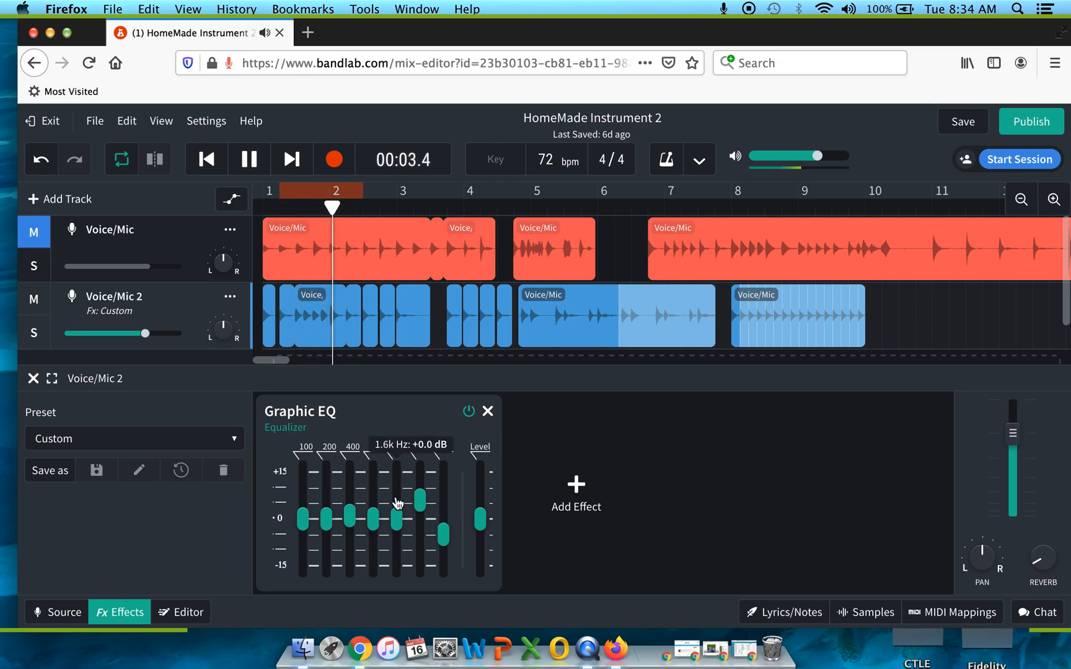
- Reset the 3.2 kHz band to 0 dB, audition the 1.6 kHz band at +13 dB, and set both bands to about +5 dB
{"action": "left_click", "coordinate": [420, 519]}
{"action": "left_click", "coordinate": [398, 478]}
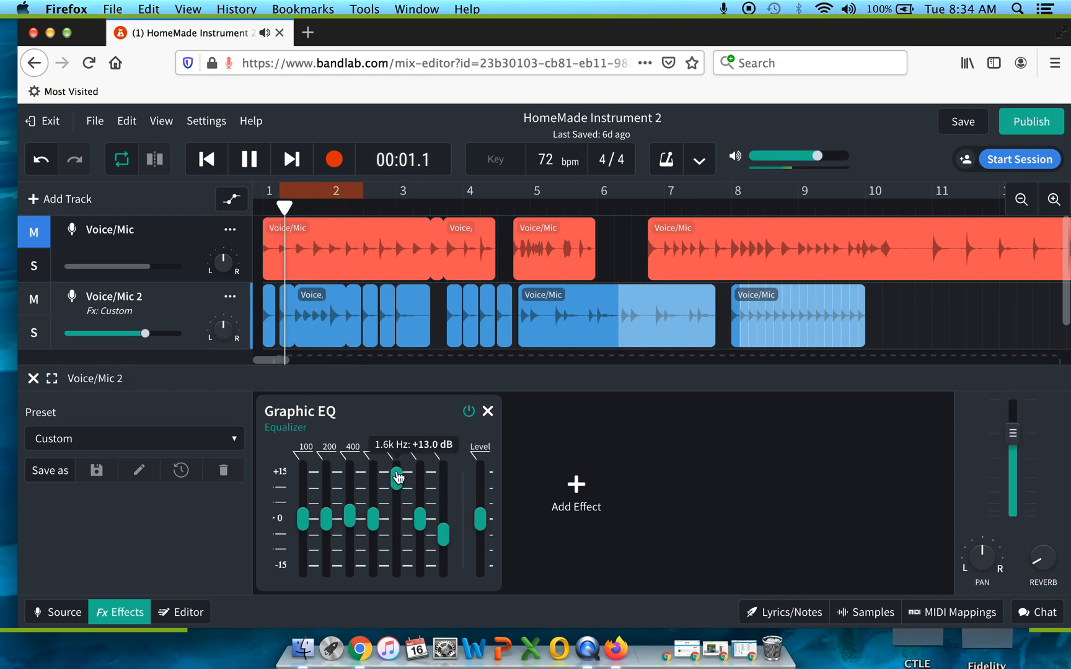
{"action": "left_click", "coordinate": [397, 503]}
{"action": "left_click", "coordinate": [421, 502]}
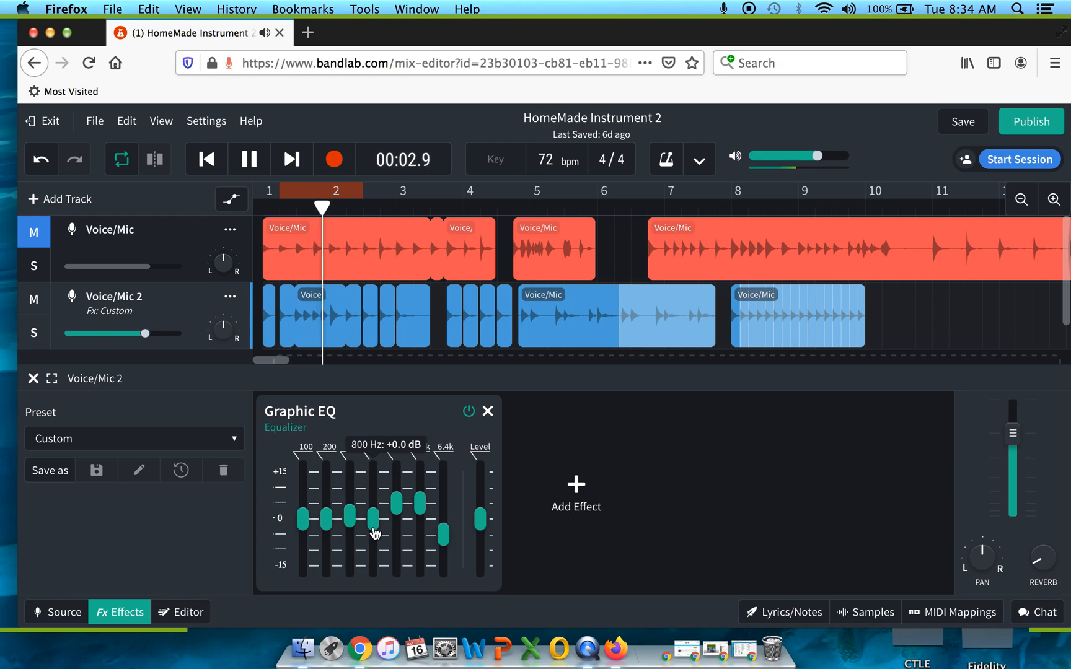
- Audition the 800 Hz band at about +12 dB, set it to -4 dB, and raise 400 Hz to about +8 dB and 200 Hz to about +6 dB
{"action": "left_click", "coordinate": [373, 480]}
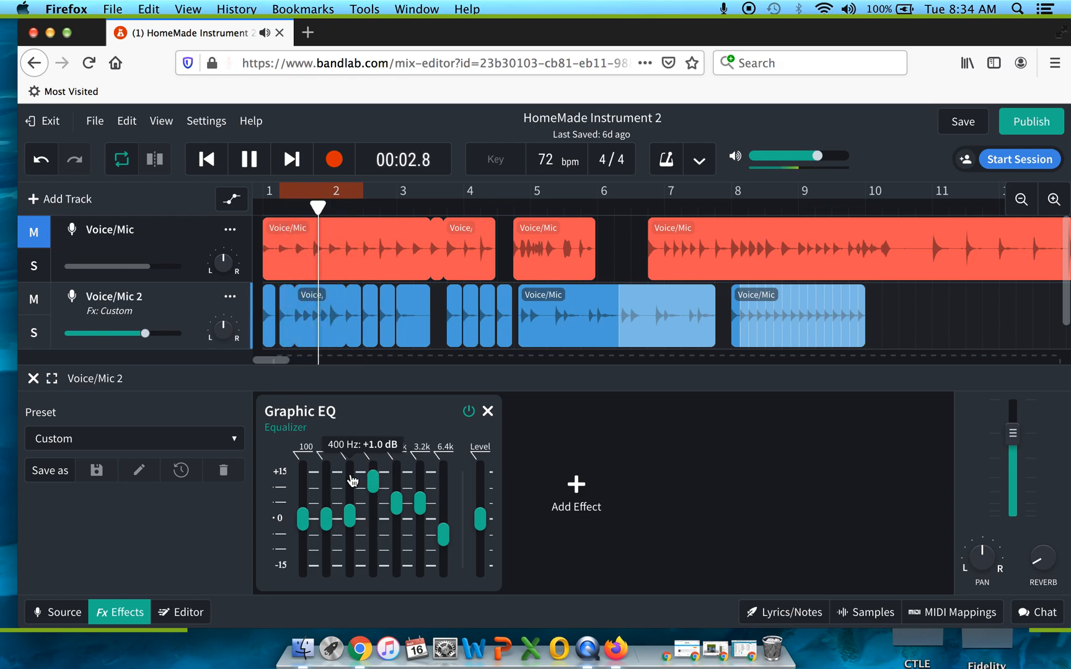
{"action": "left_click", "coordinate": [373, 532]}
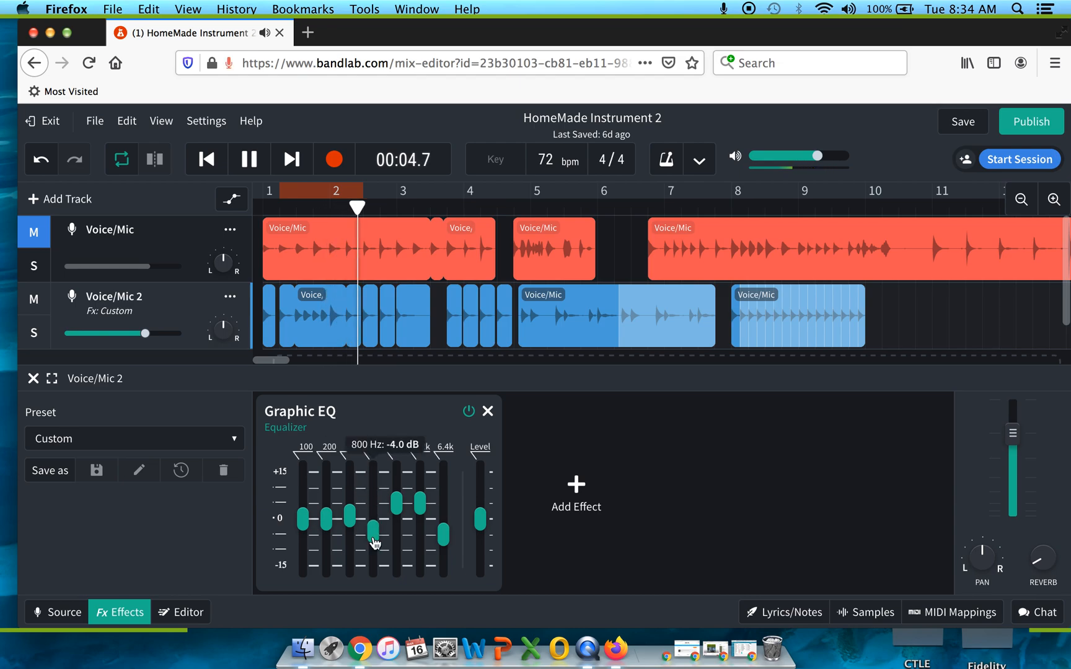
{"action": "left_click", "coordinate": [349, 491]}
{"action": "left_click", "coordinate": [326, 500]}
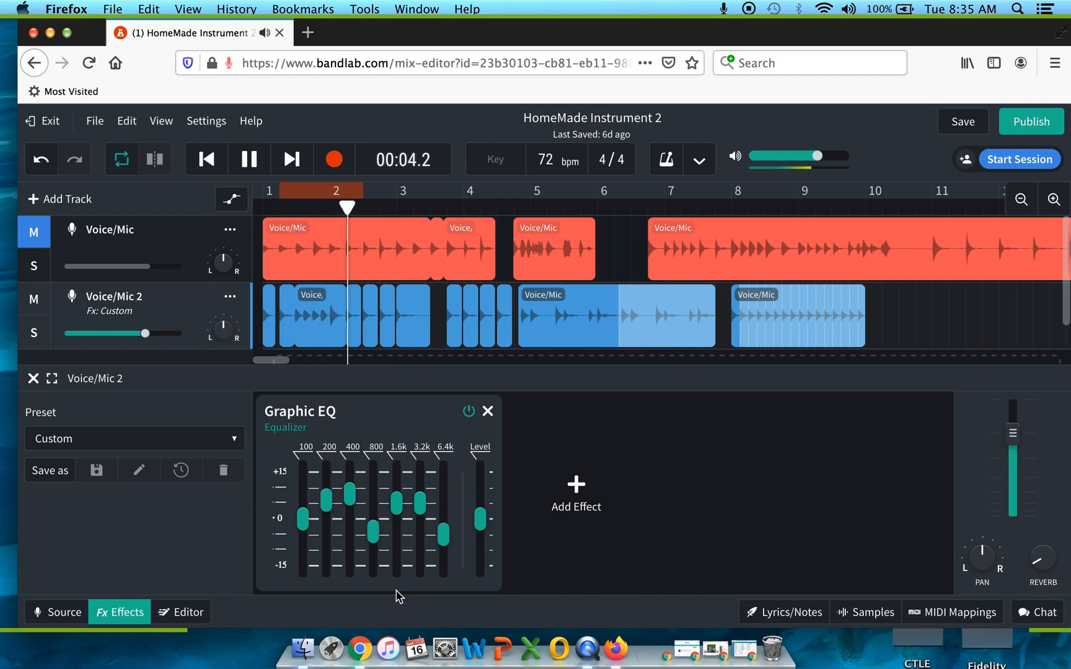
- Compare the loop with the Graphic EQ bypassed and enabled several times, leave it bypassed and pause playback
{"action": "left_click", "coordinate": [469, 412]}
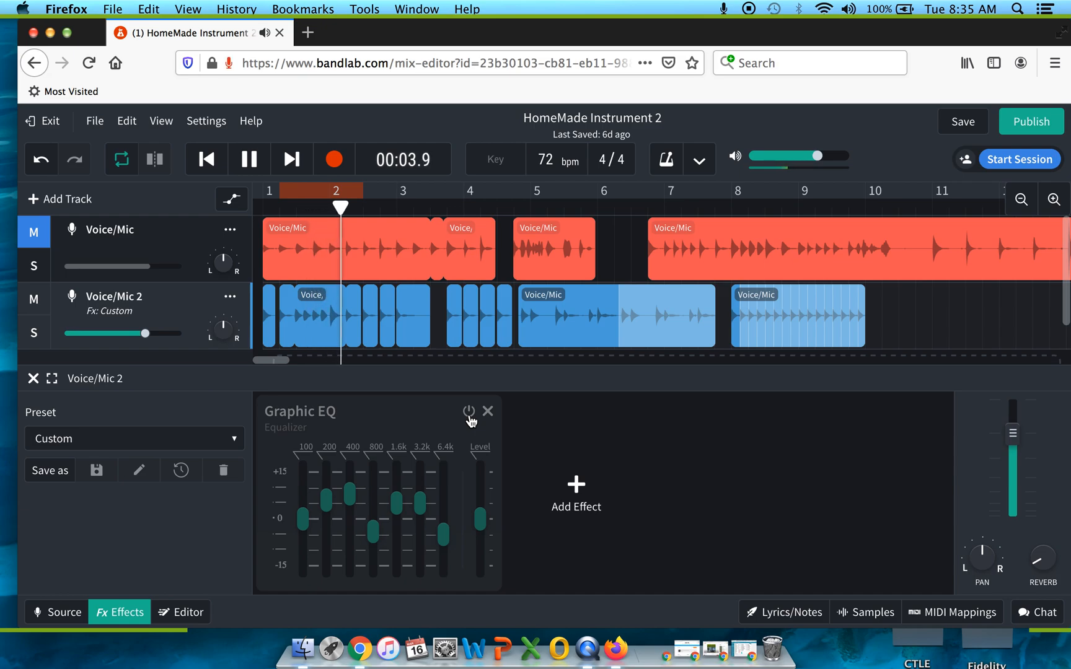
{"action": "left_click", "coordinate": [470, 417]}
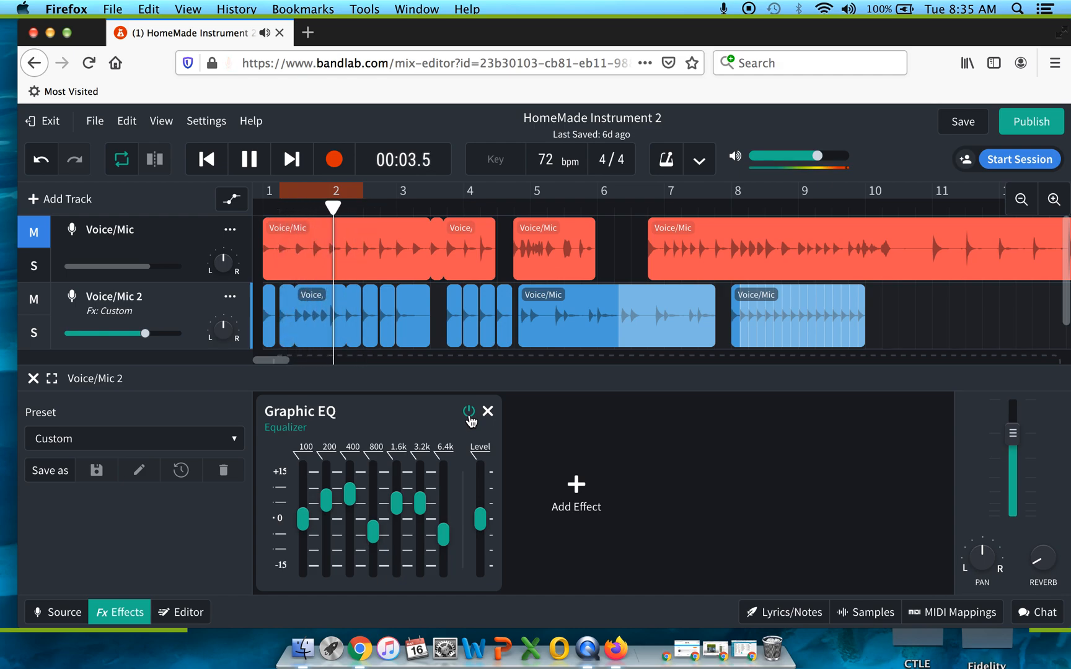
{"action": "left_click", "coordinate": [469, 412]}
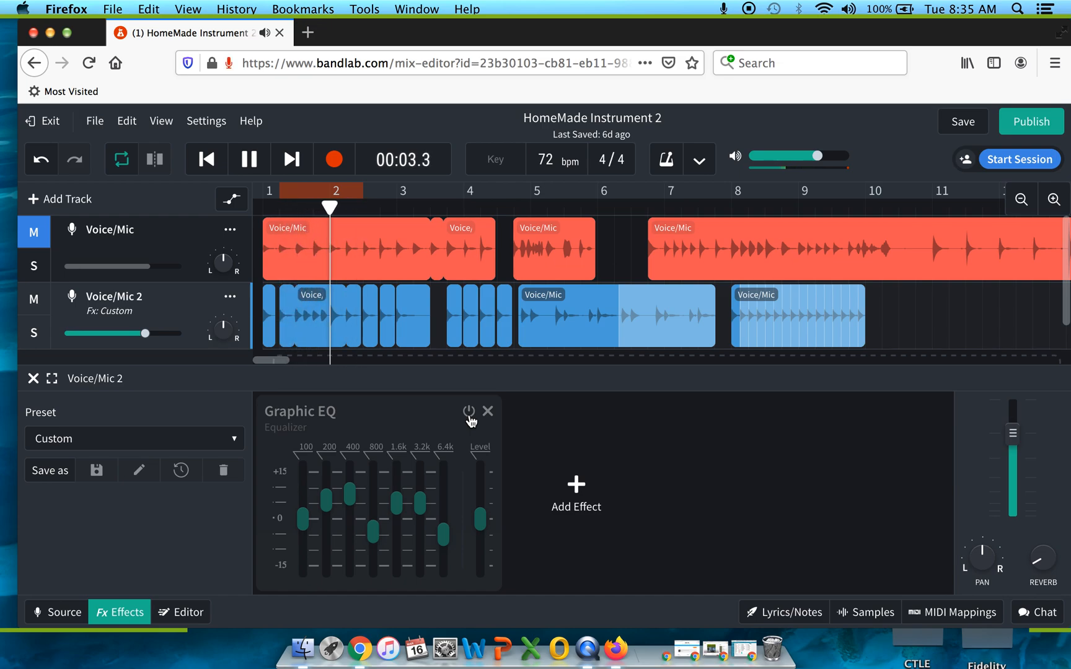
{"action": "left_click", "coordinate": [470, 411]}
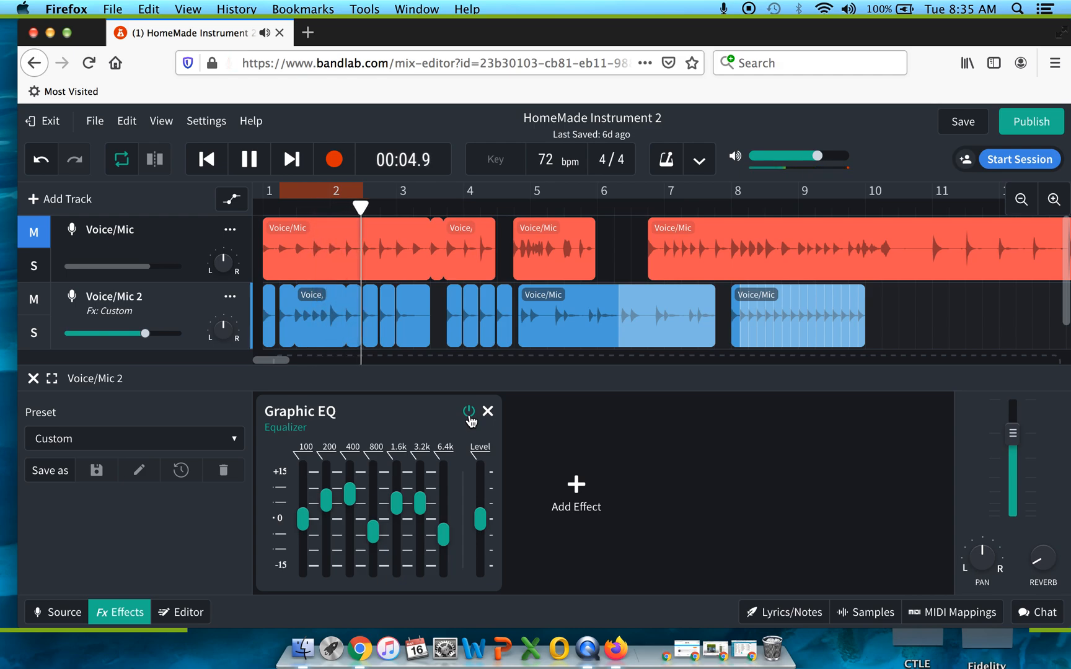
{"action": "left_click", "coordinate": [469, 414]}
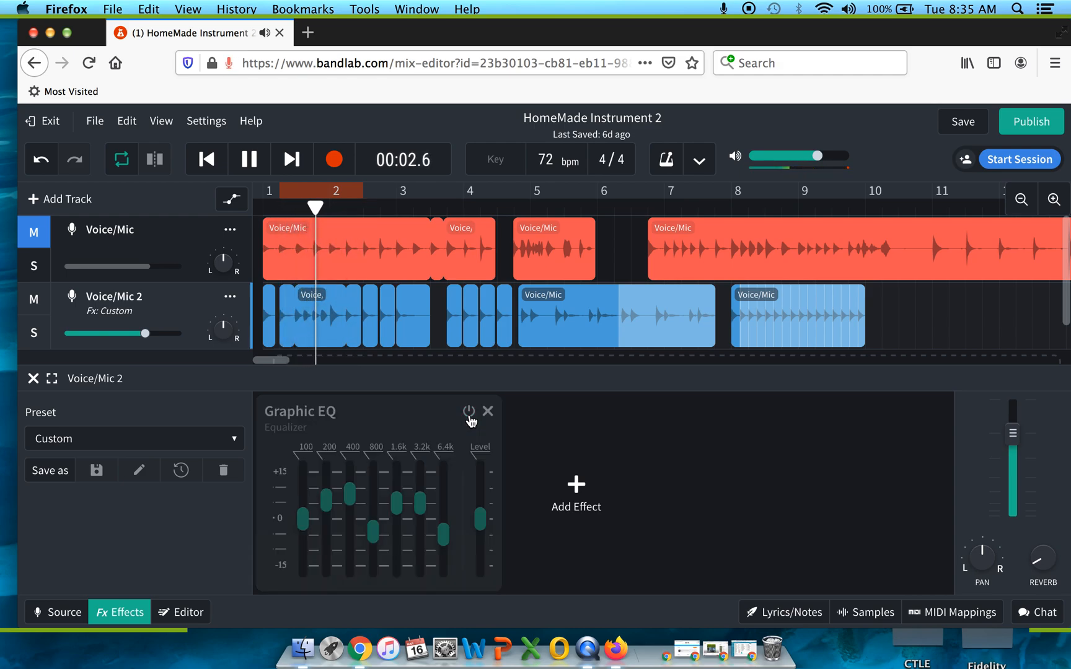
{"action": "left_click", "coordinate": [256, 164]}
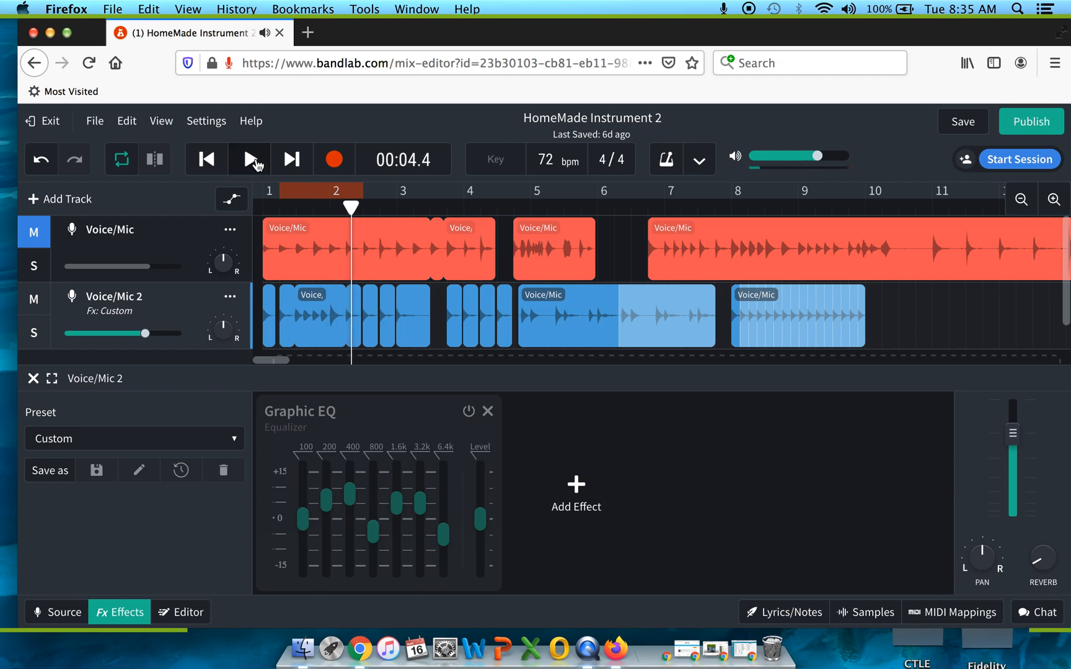